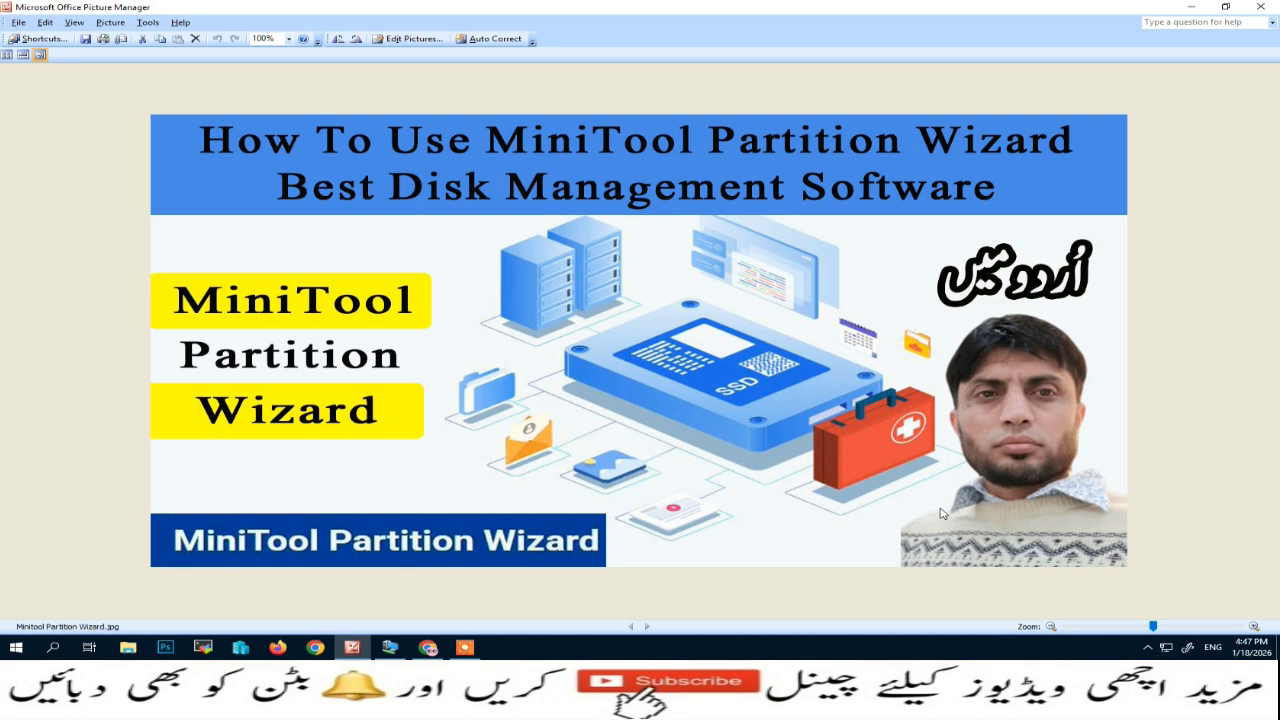
Switch to Chrome, search Google for "minitool partition wizard" and open the official partitionwizard.com site from the results.
click(427, 646)
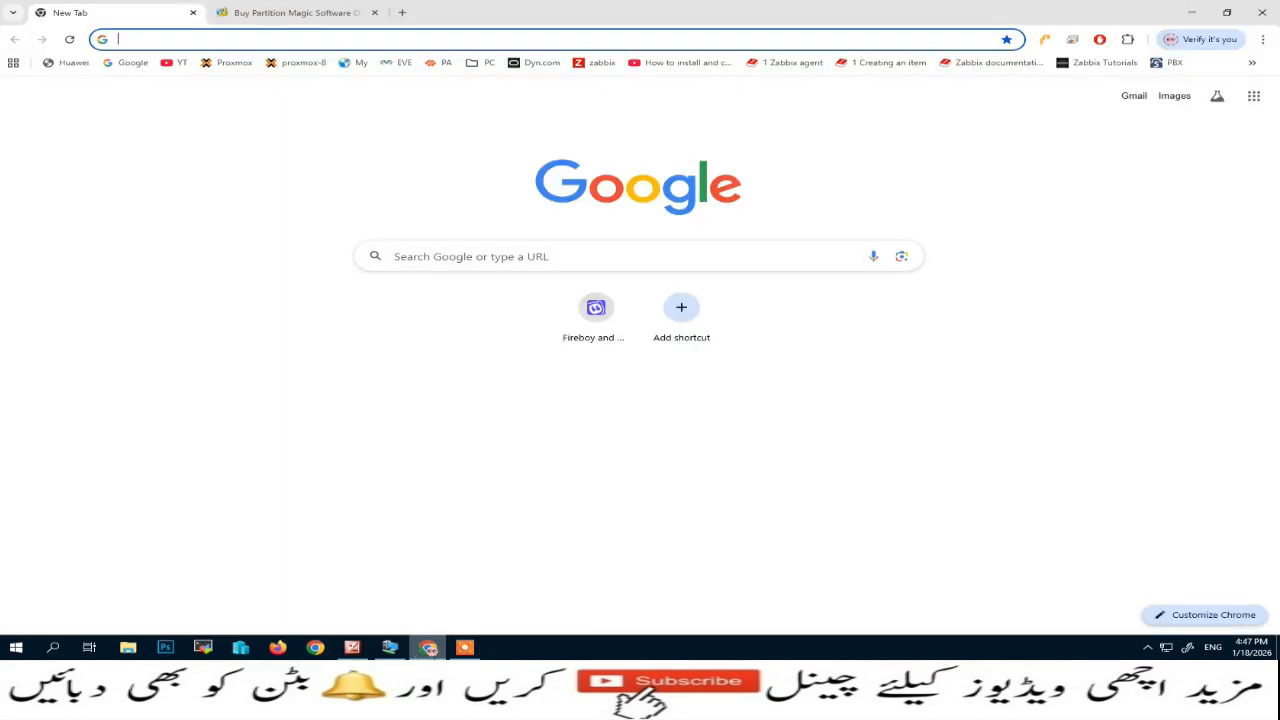
click(130, 63)
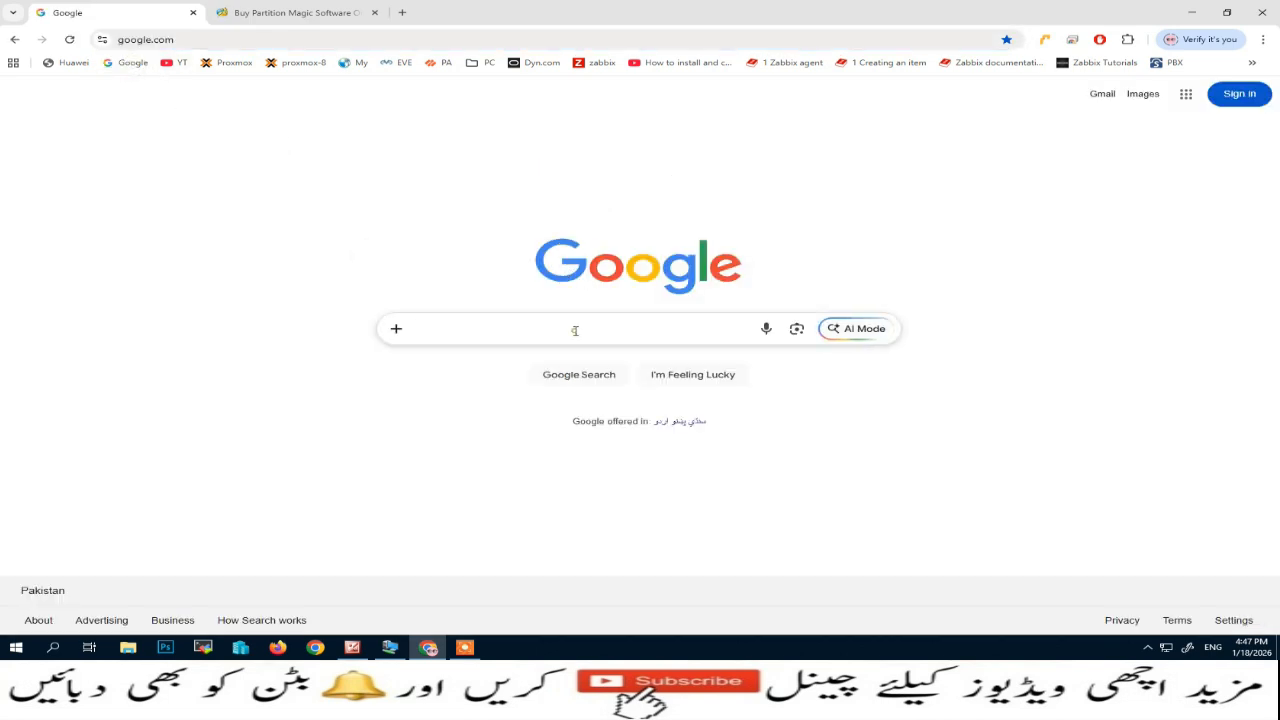
click(575, 330)
text(m)
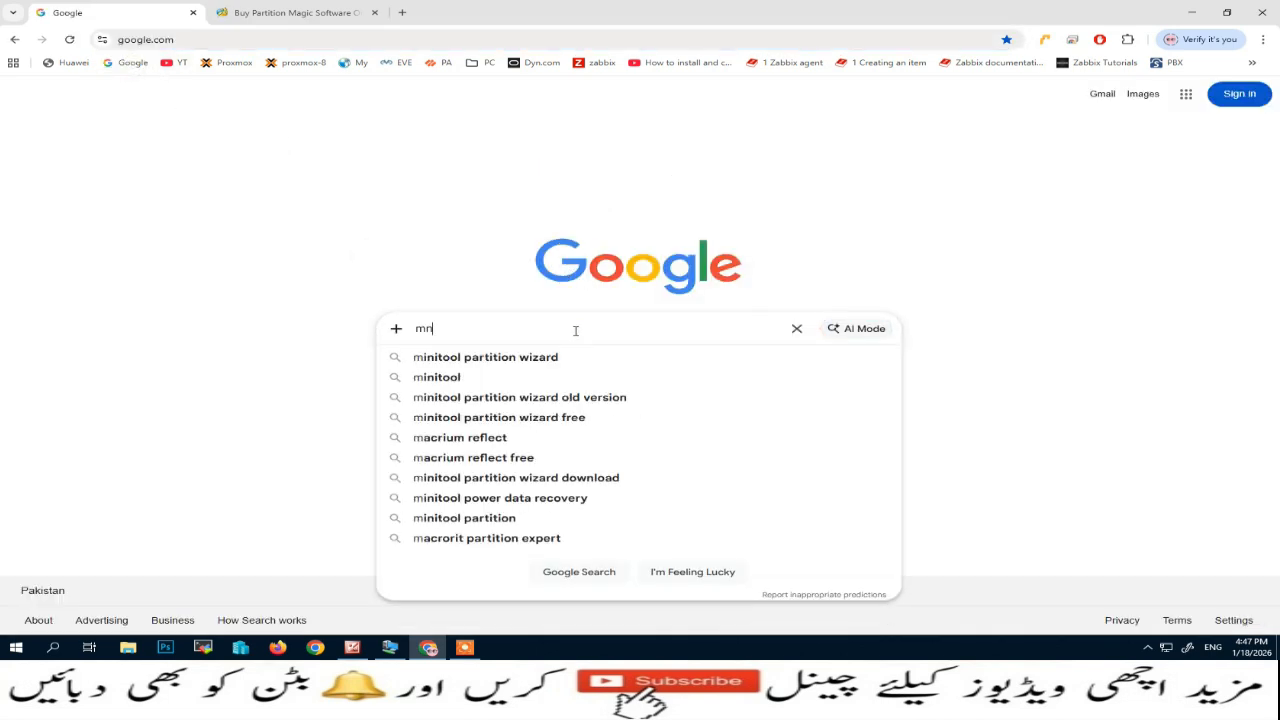
text(initoo)
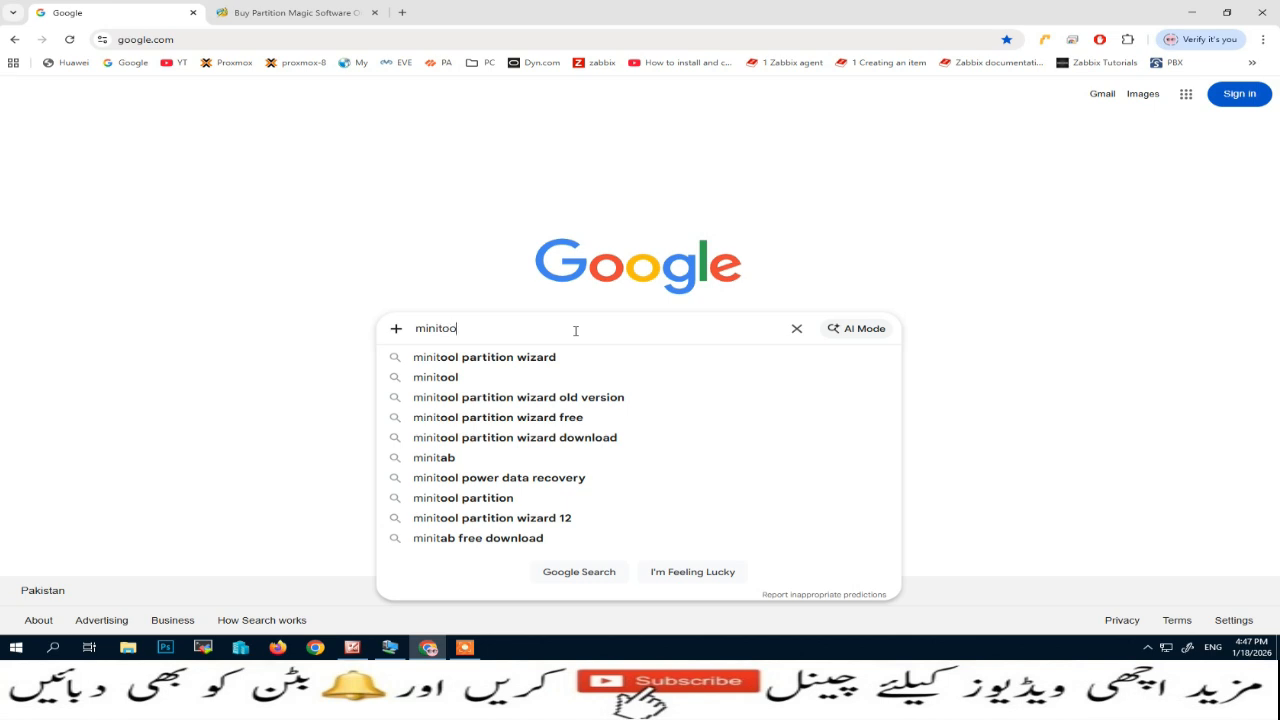
text(l)
click(546, 360)
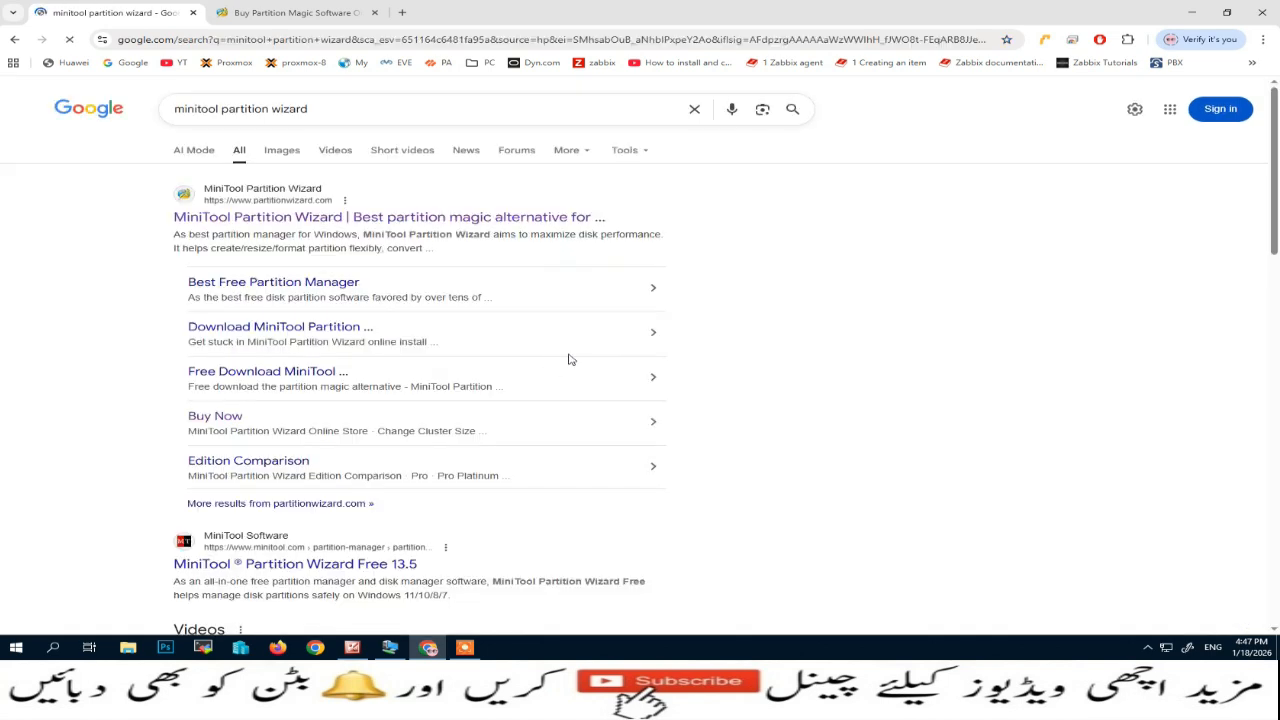
click(316, 220)
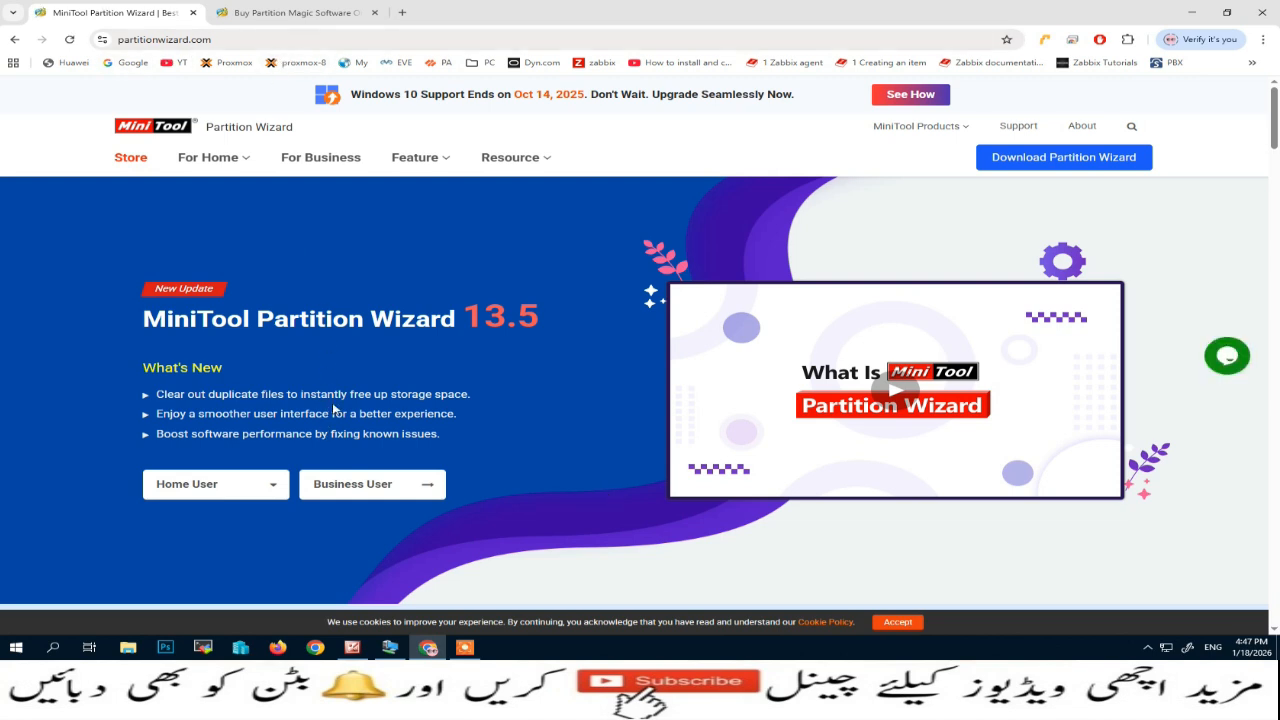
Compare the Pro, Pro Platinum and Pro Ultimate editions on the store page, checking prices, recovery features, upgrades and licensed PCs.
mouse_move(245, 163)
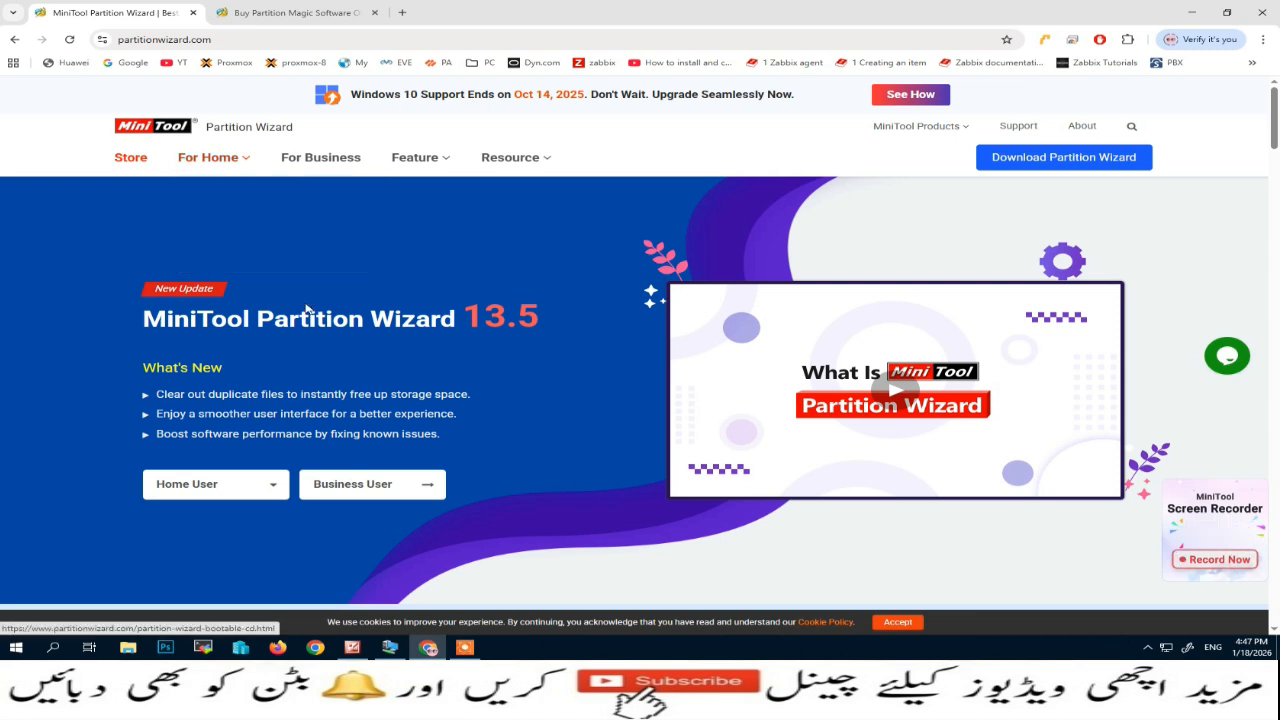
click(299, 15)
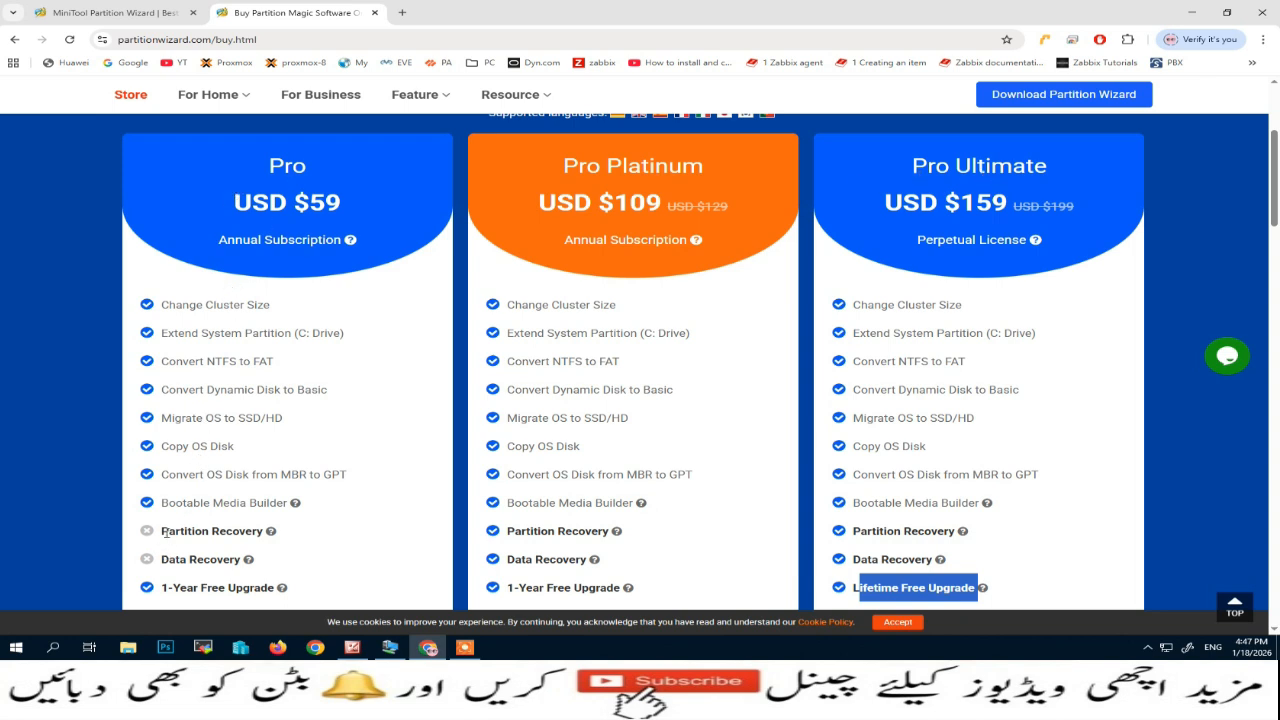
drag(163, 558, 241, 559)
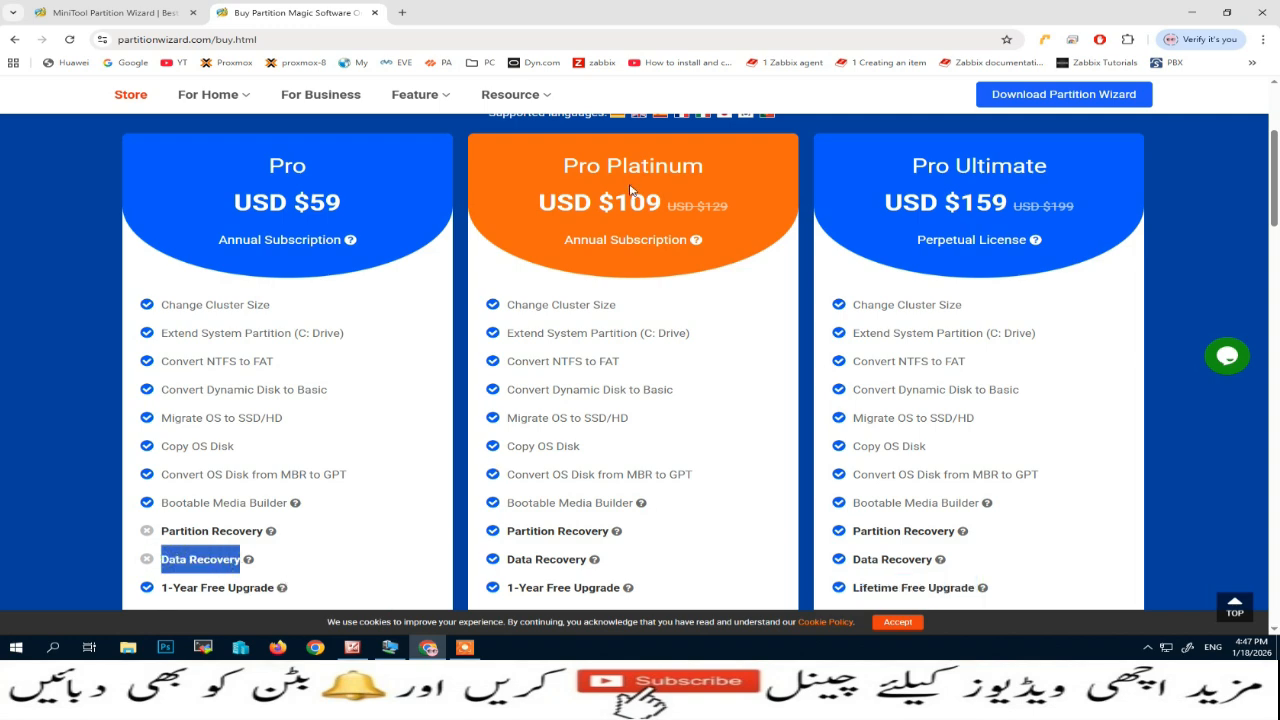
scroll(540, 400, down, 2)
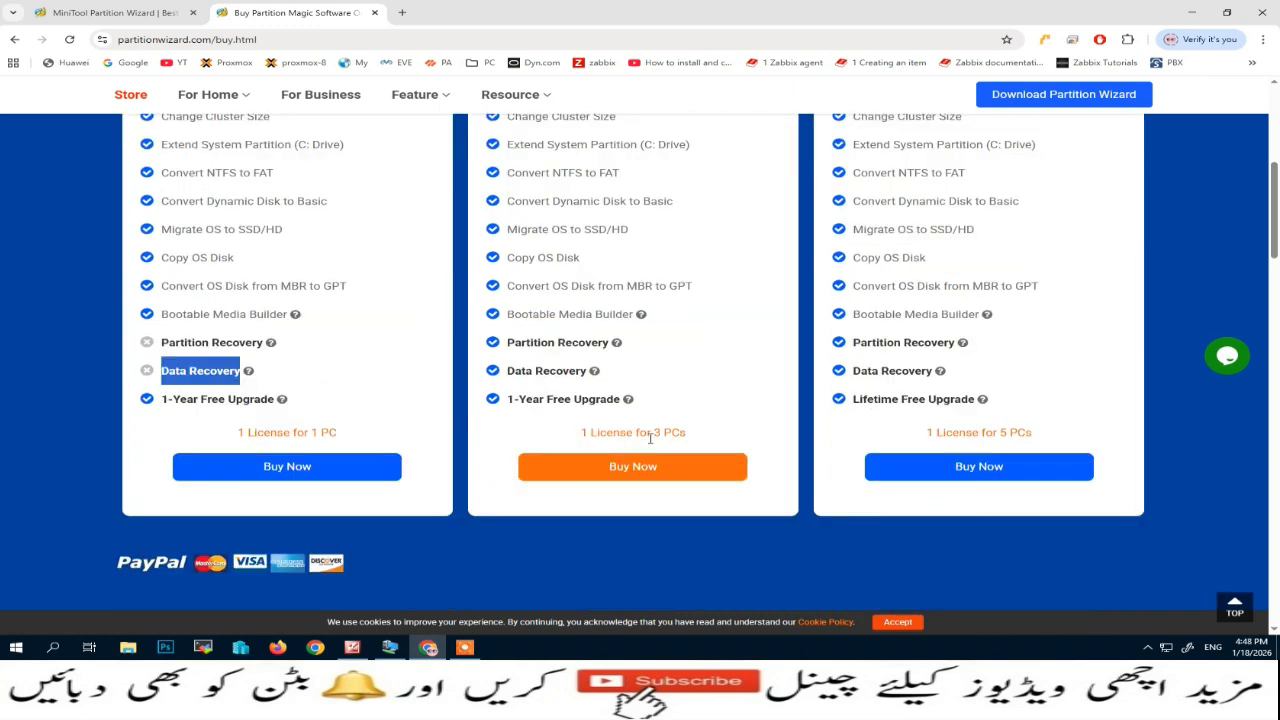
scroll(648, 460, up, 1)
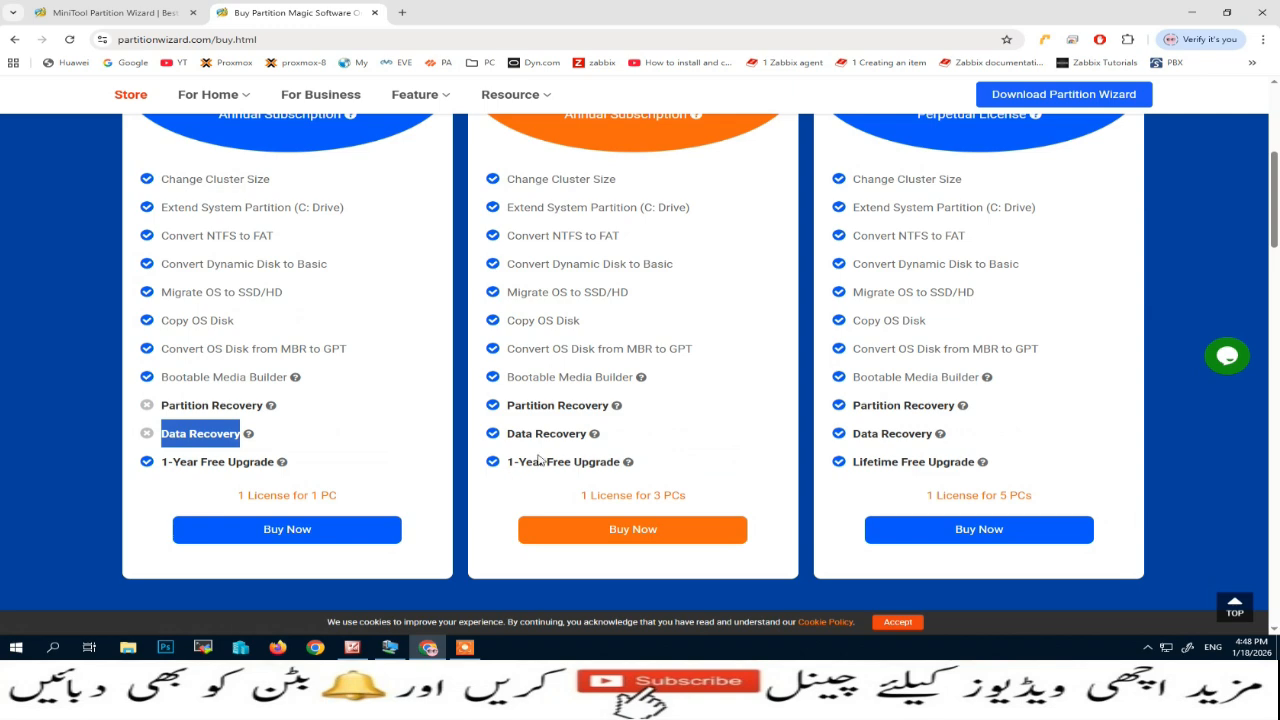
scroll(782, 434, up, 2)
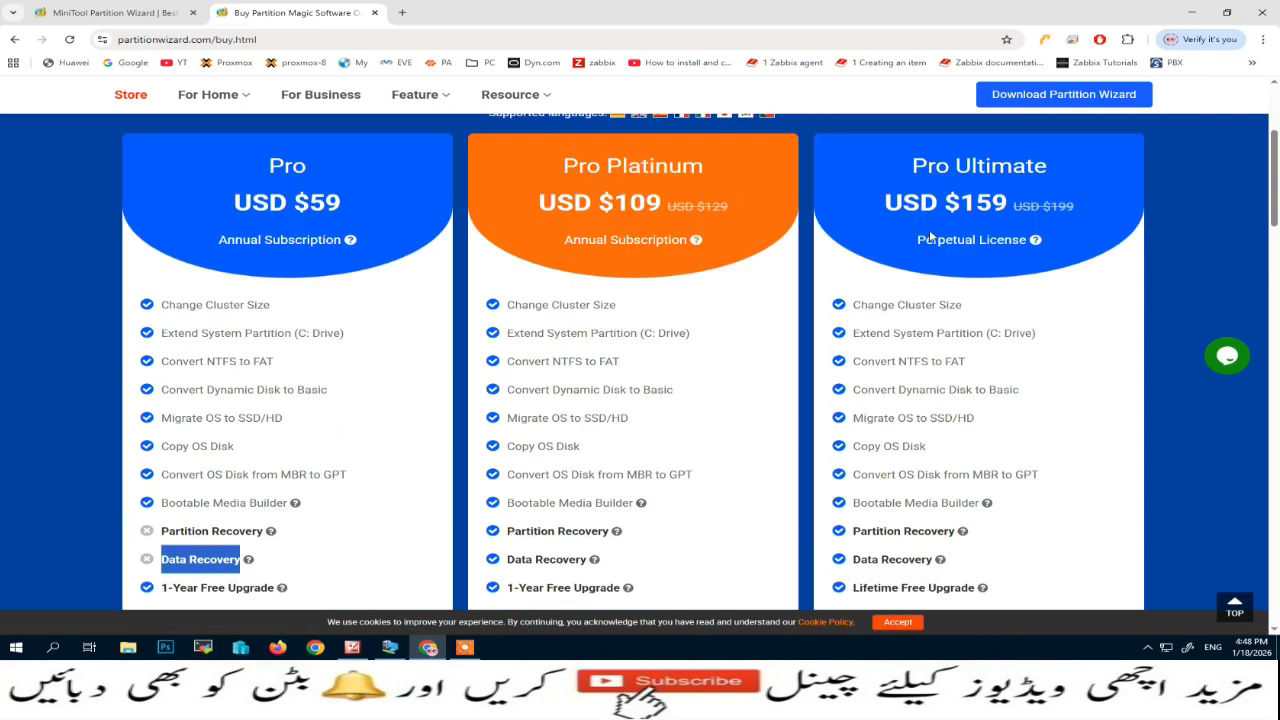
scroll(940, 354, down, 1)
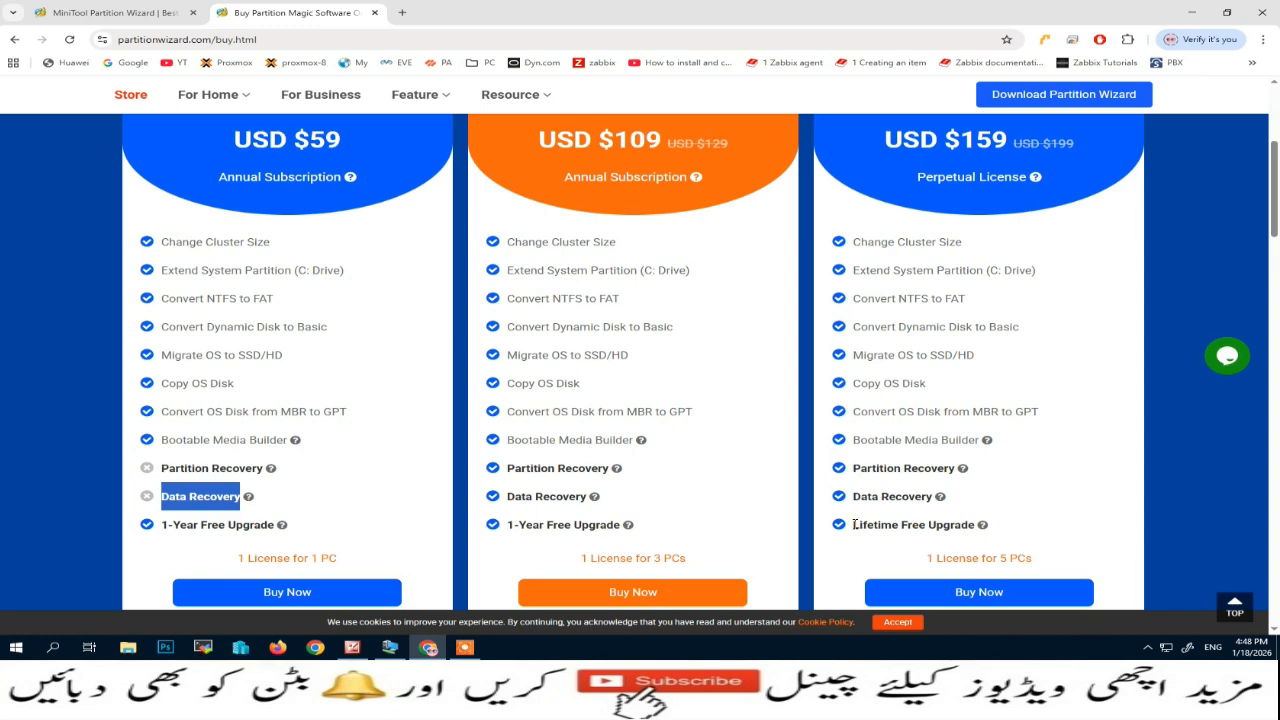
drag(855, 524, 990, 527)
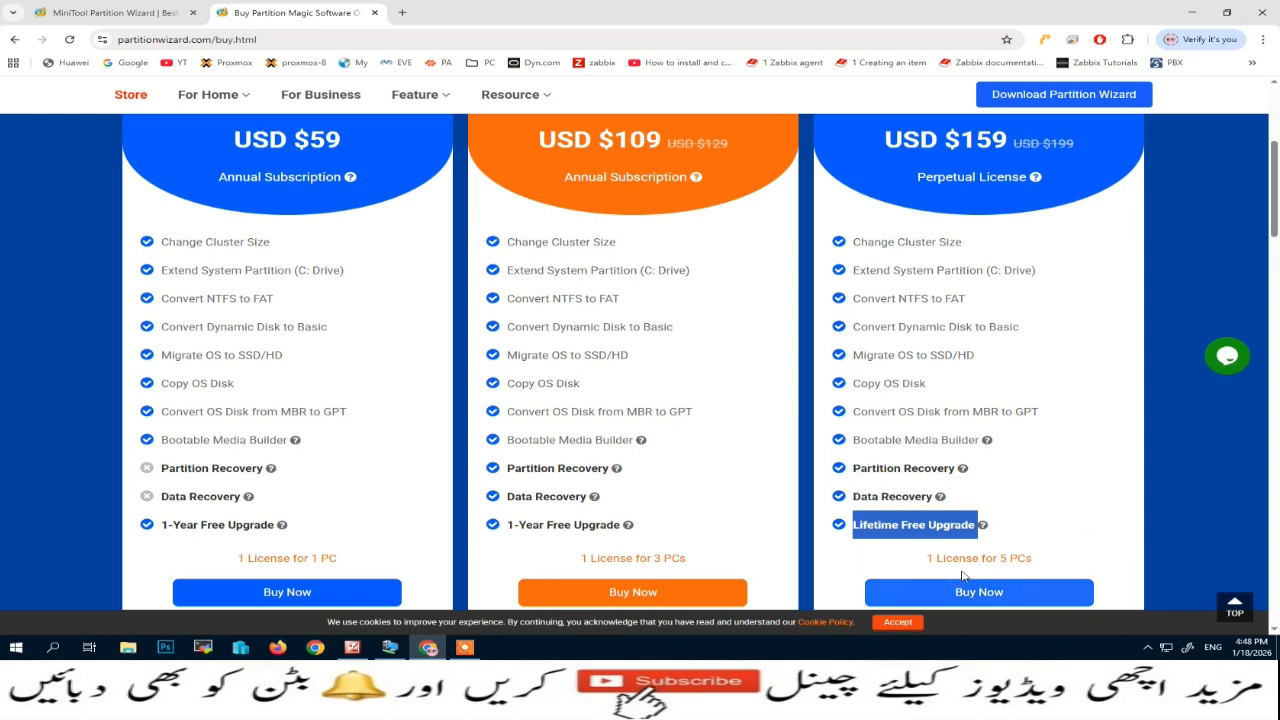
scroll(1015, 410, up, 3)
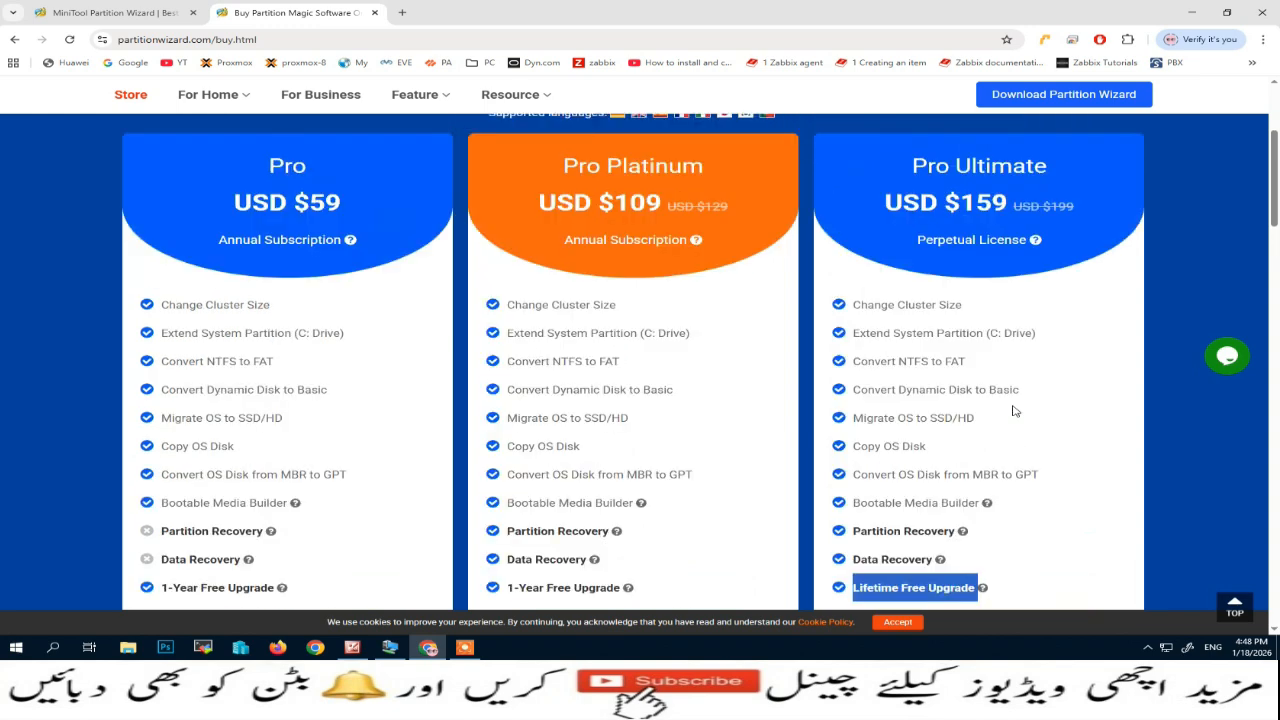
Return to the MiniTool home page and open the Partition Wizard Free page for home users.
click(115, 12)
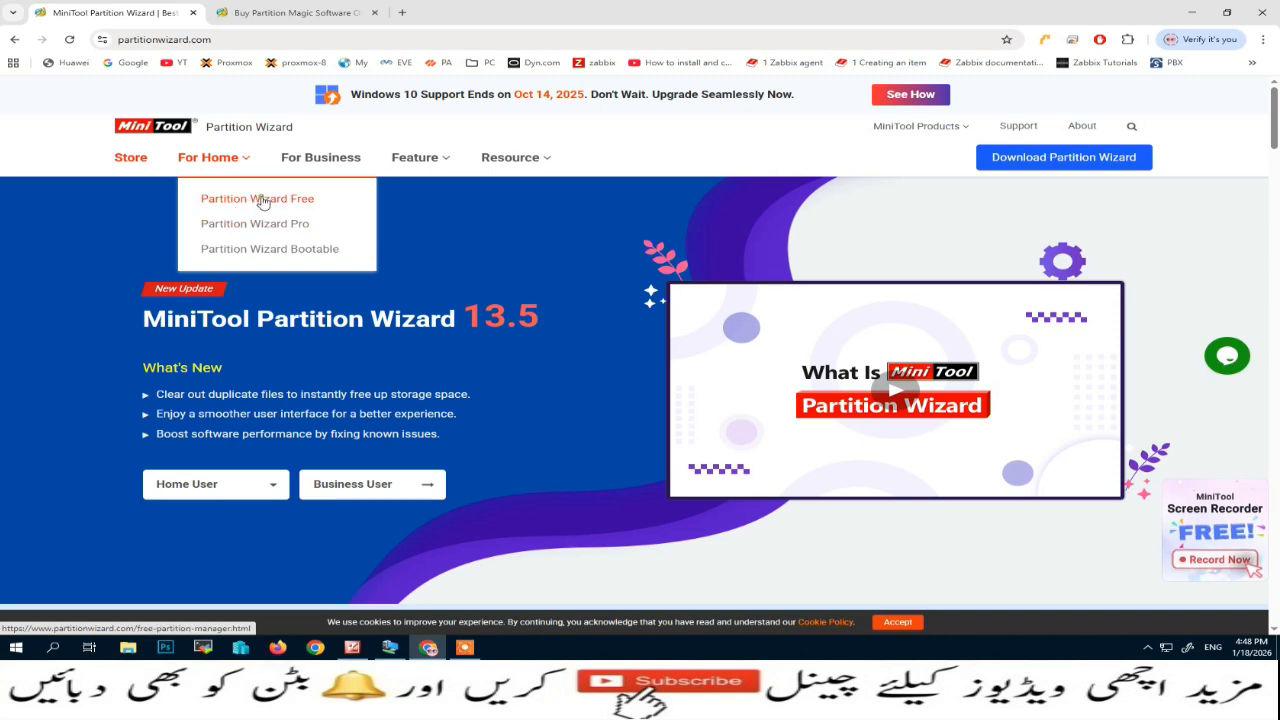
click(262, 201)
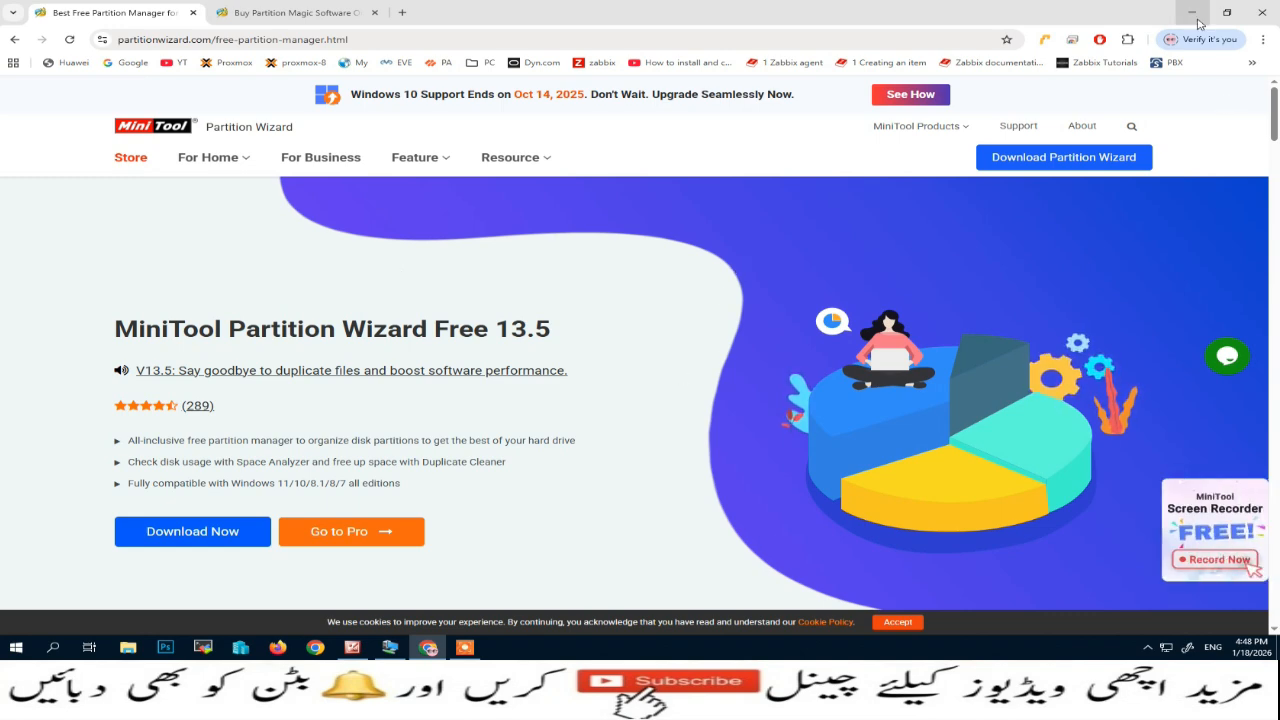
Switch to the Windows 10 virtual machine, dismiss the OneDrive notification and open Disk Management in Computer Management.
key(alt+Tab)
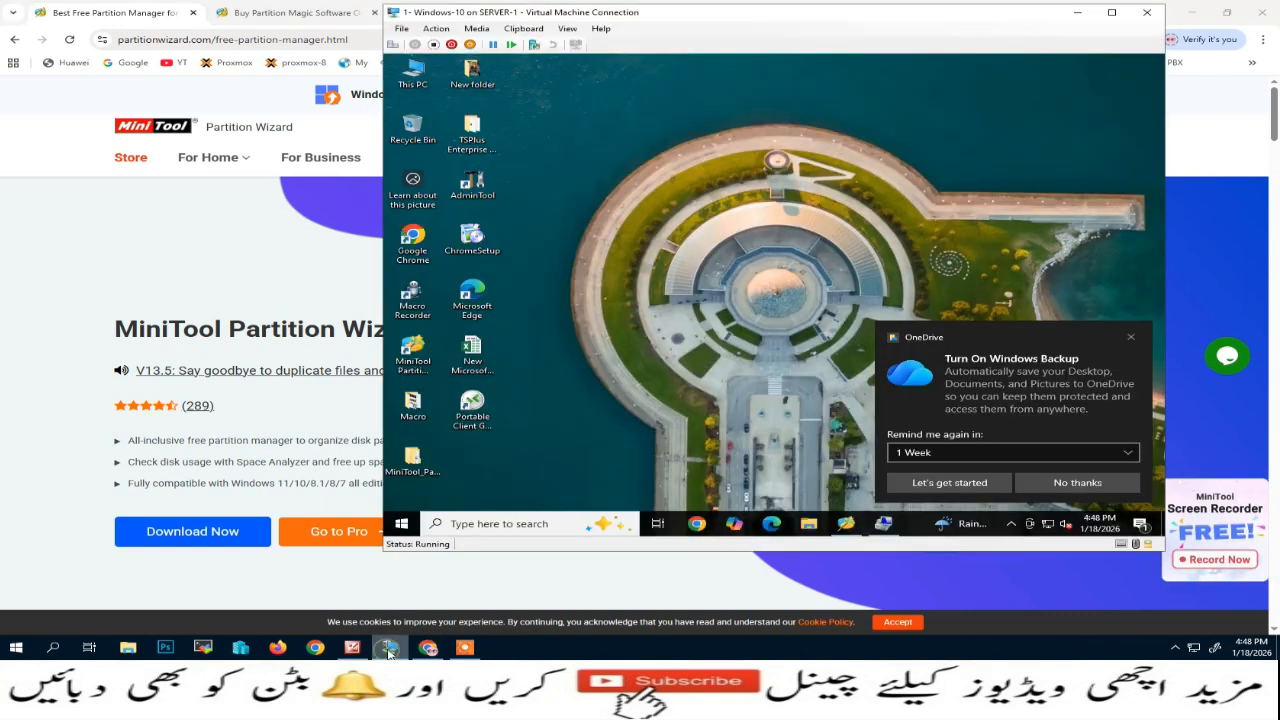
drag(1030, 14, 960, 14)
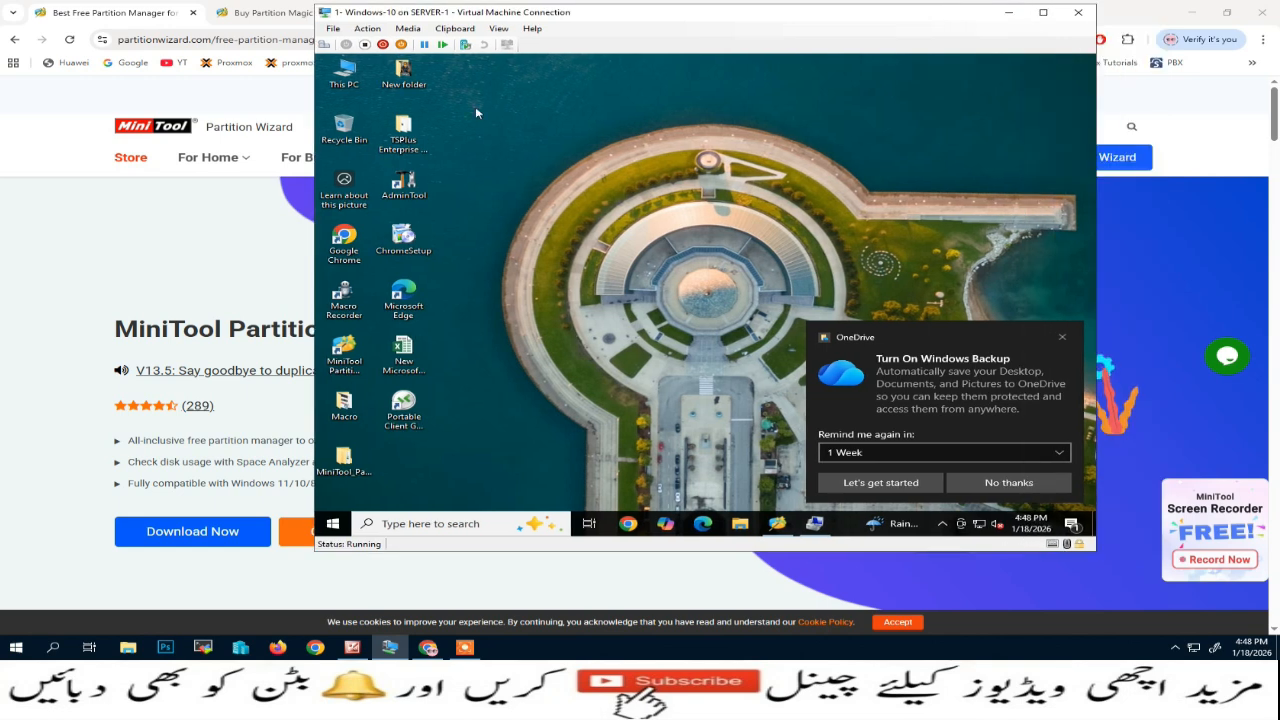
right_click(348, 72)
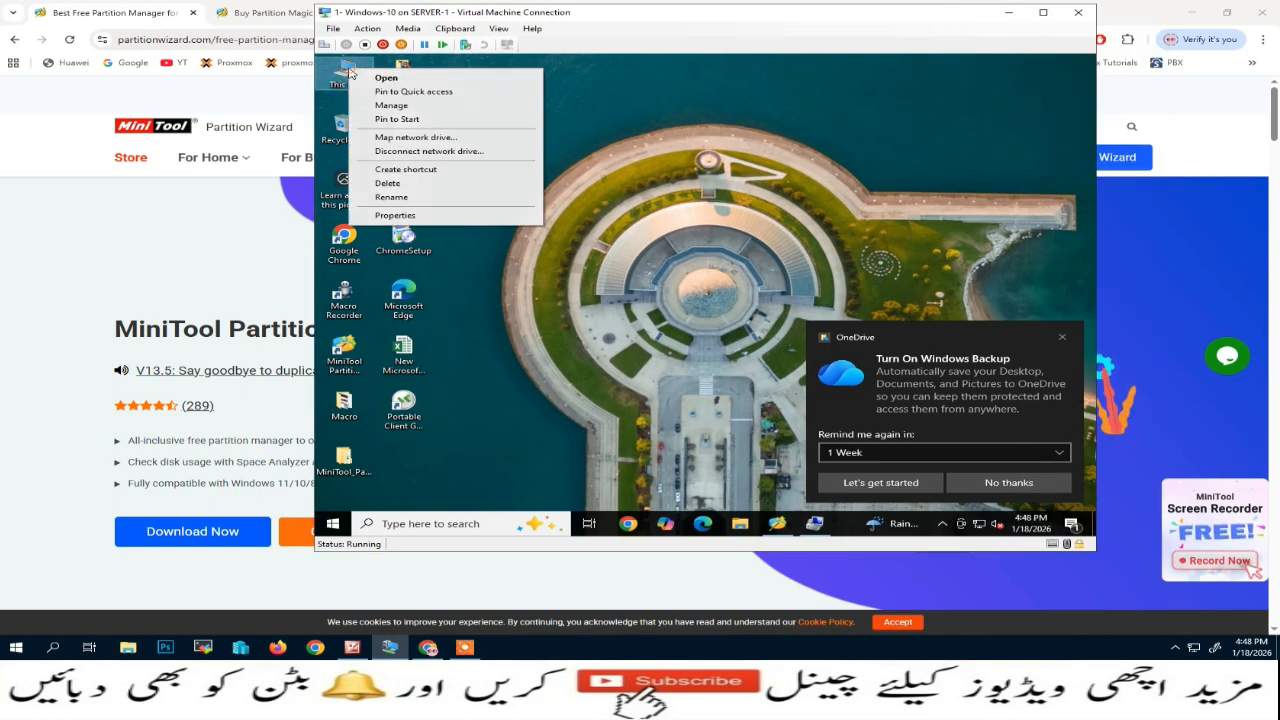
click(400, 107)
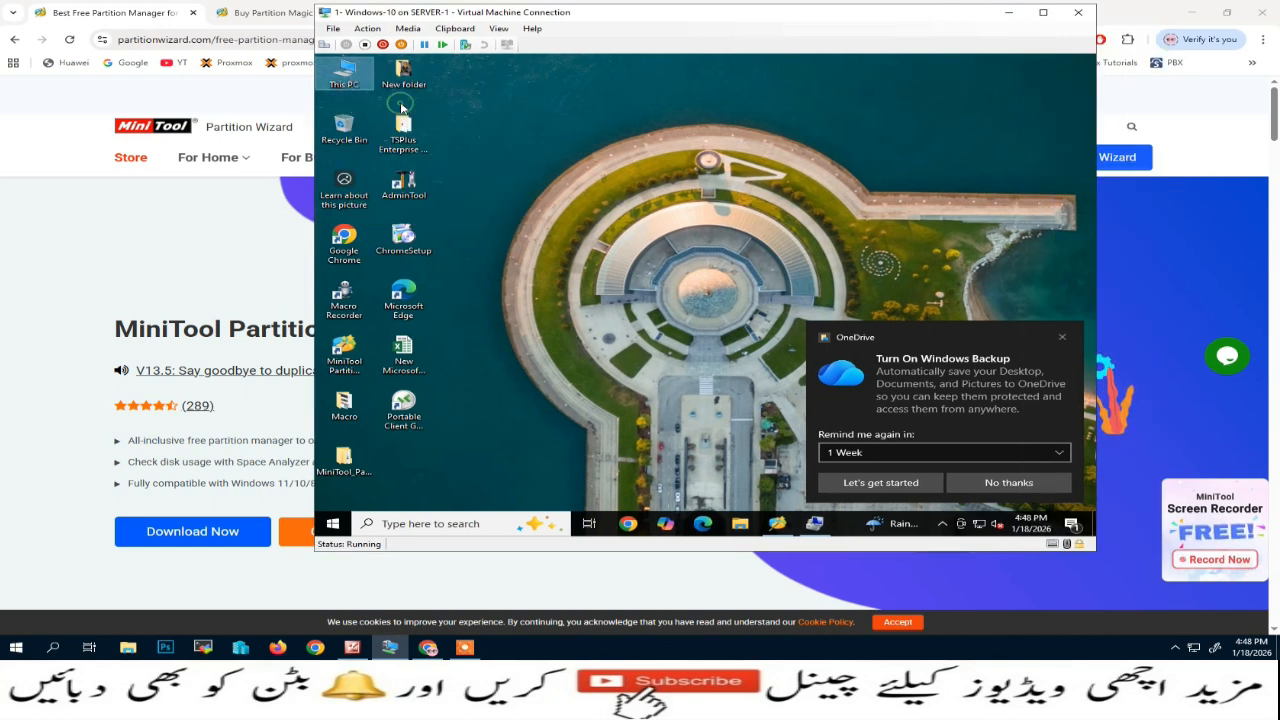
click(1062, 337)
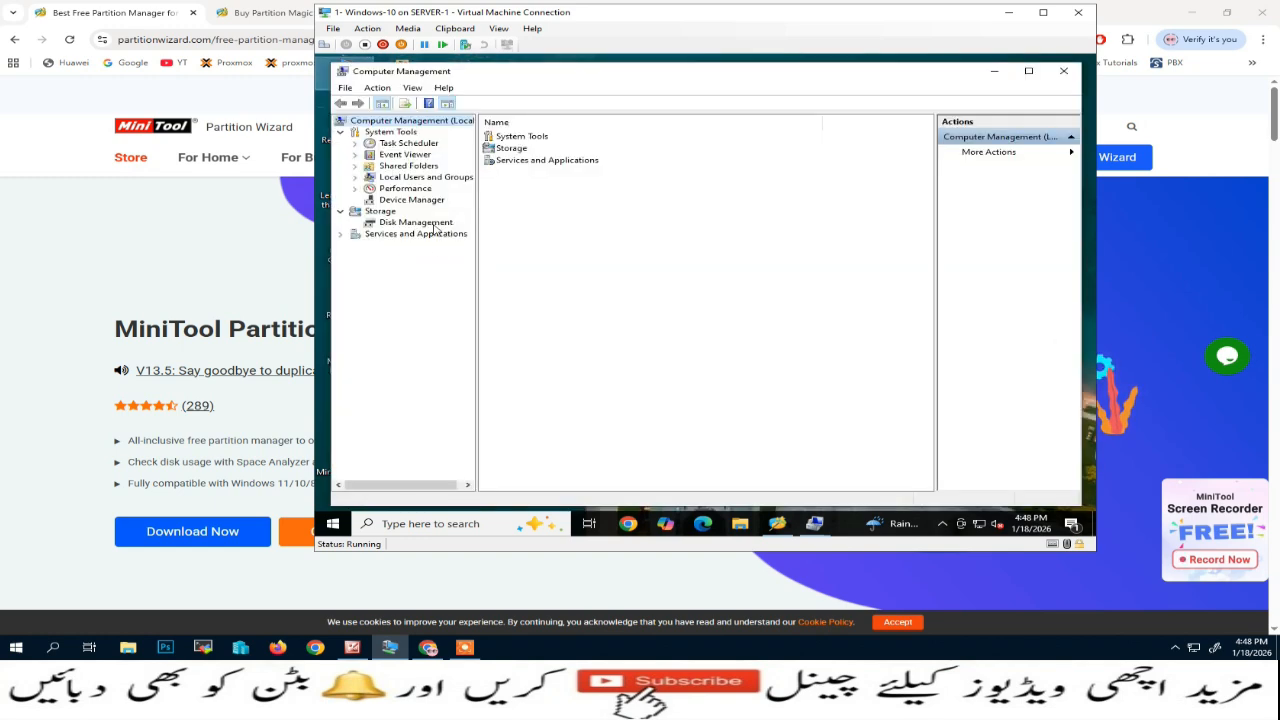
click(430, 223)
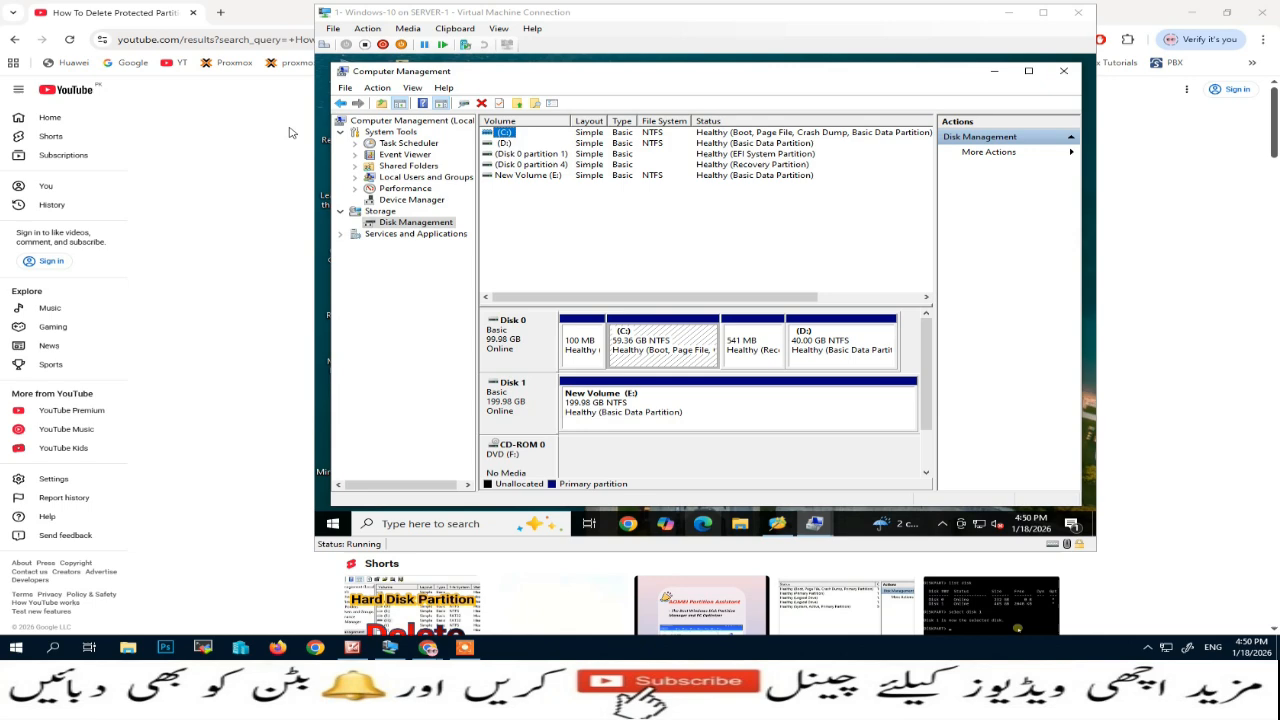
View the YouTube results for "How To Delete Protected Partition in Windows | in Urdu" and return to the virtual machine.
click(280, 136)
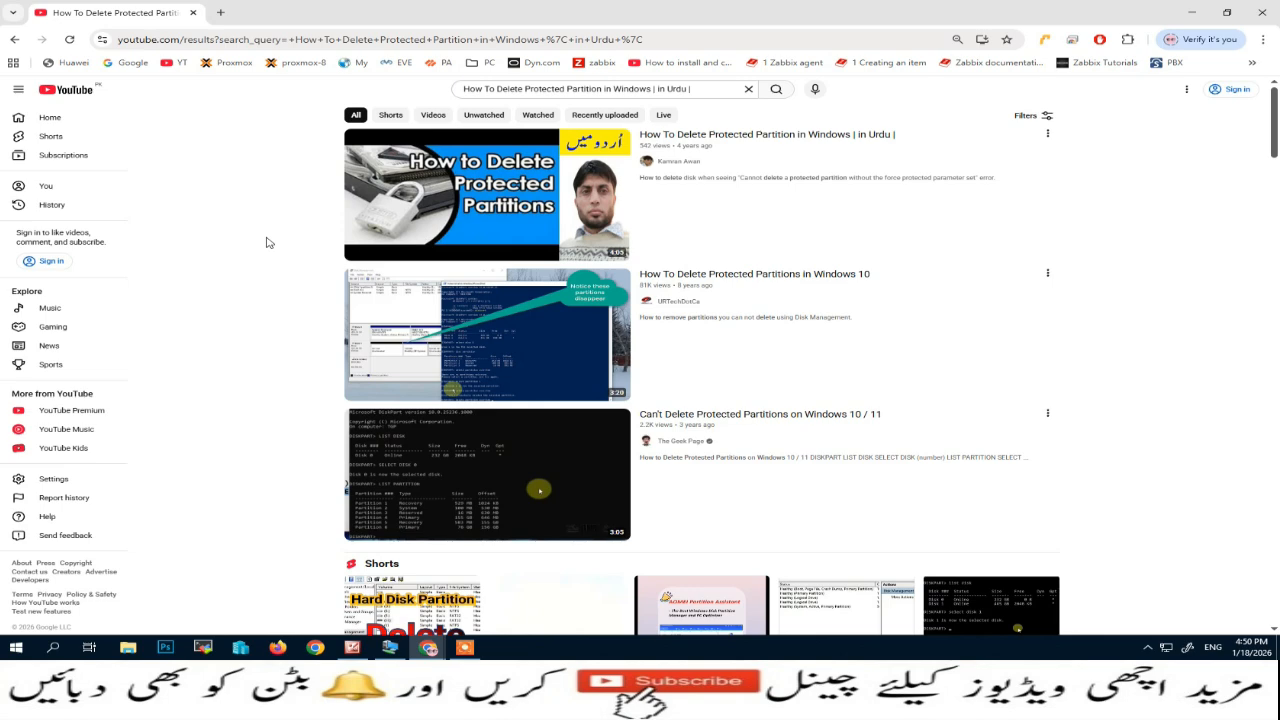
click(1193, 13)
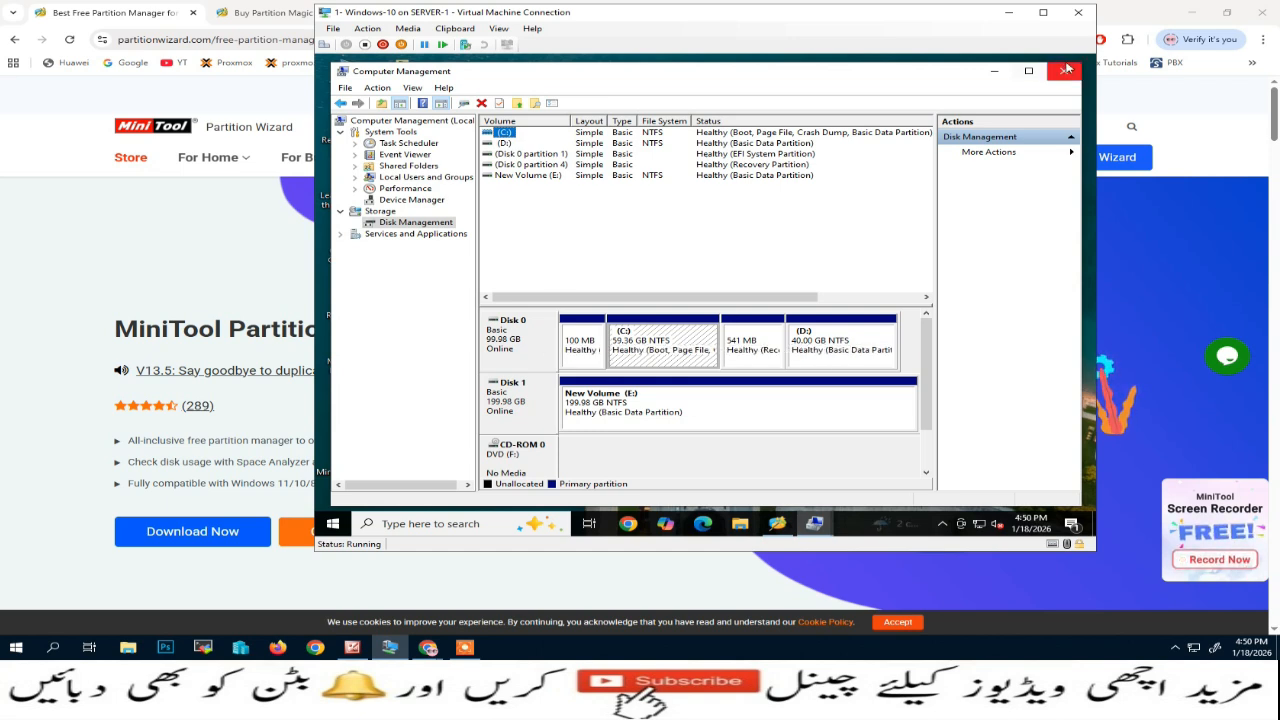
Minimize Computer Management, switch to MiniTool Partition Wizard and select the C: partition on Disk 1.
click(992, 74)
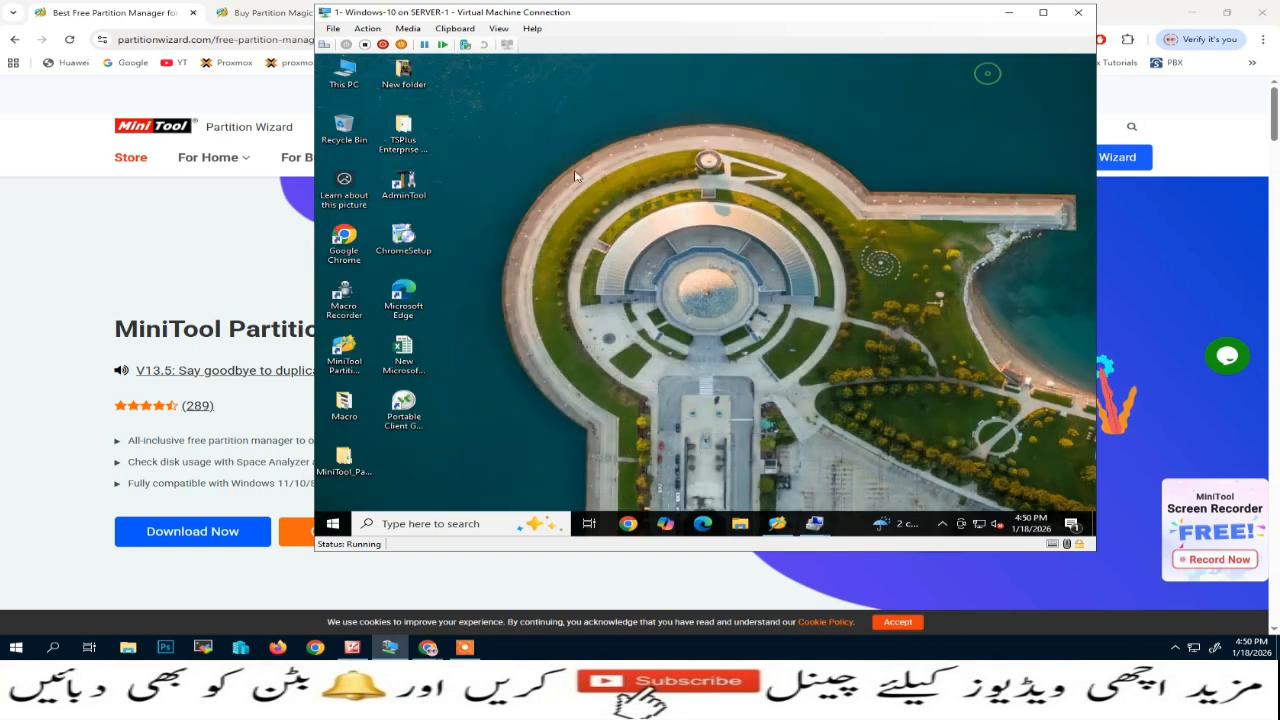
click(779, 525)
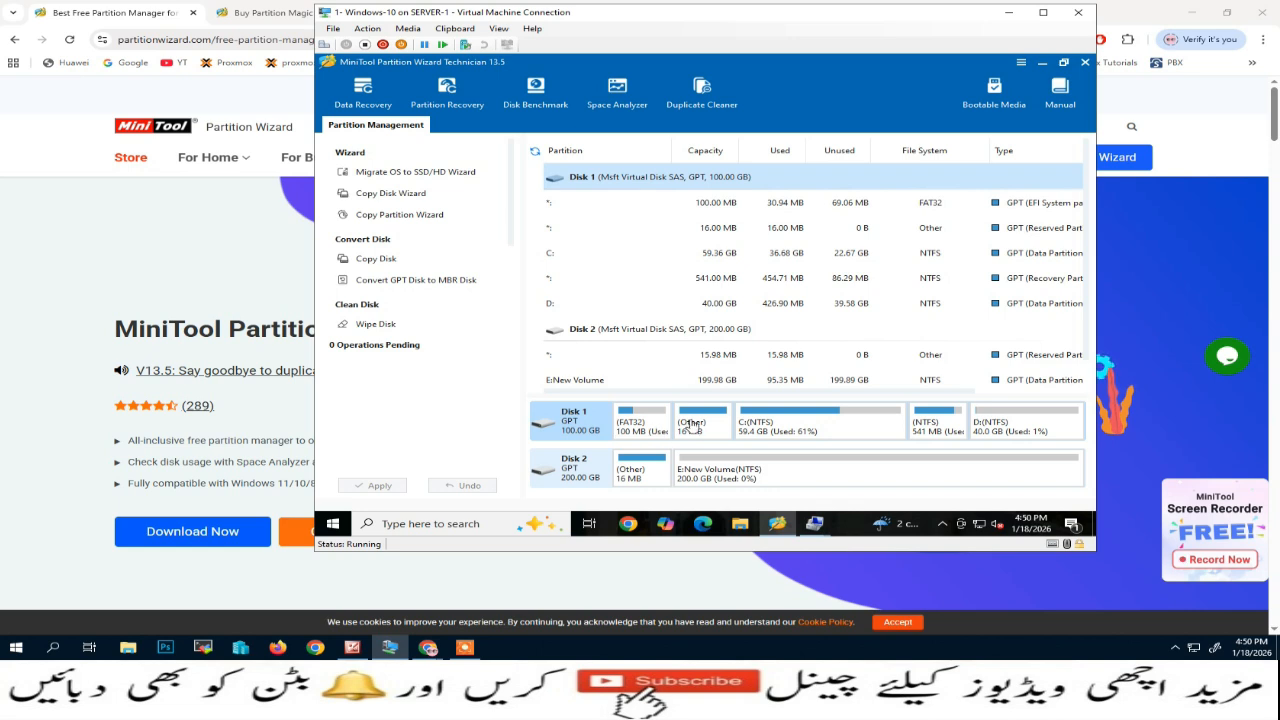
click(777, 430)
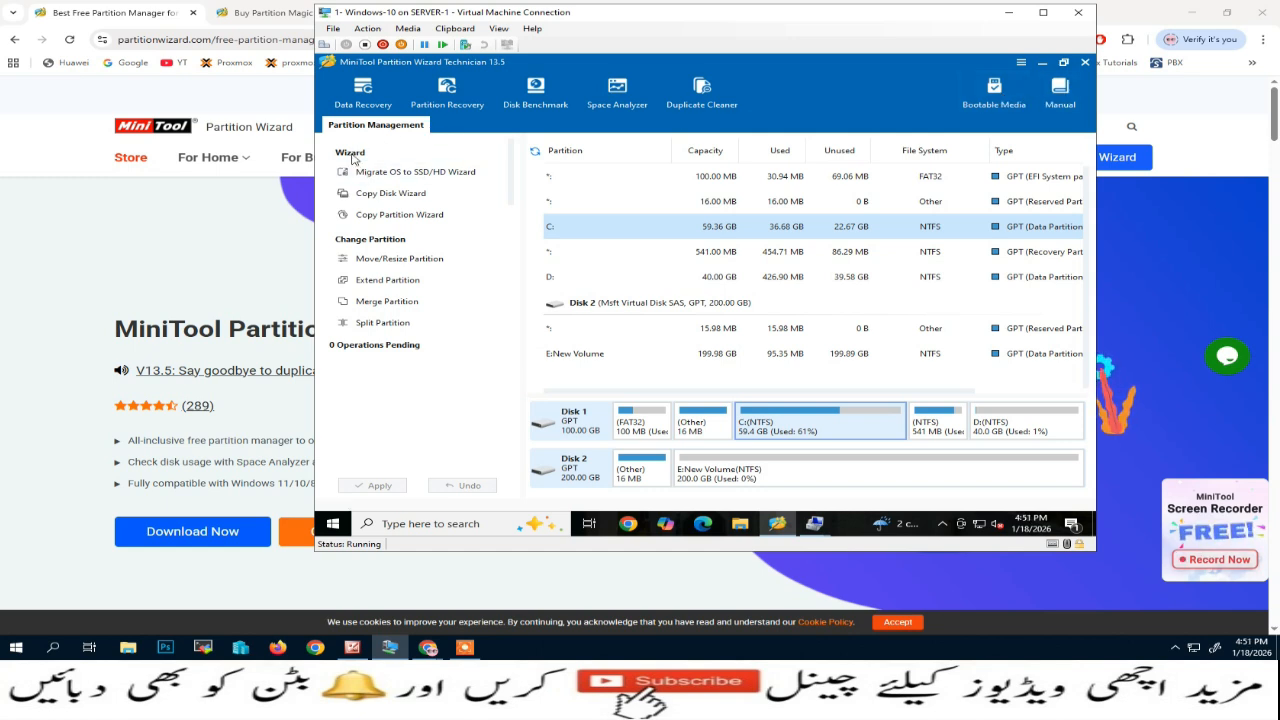
Walk through the Migrate OS to SSD/HD wizard with option B up to the destination disk selection, and cancel it.
click(433, 179)
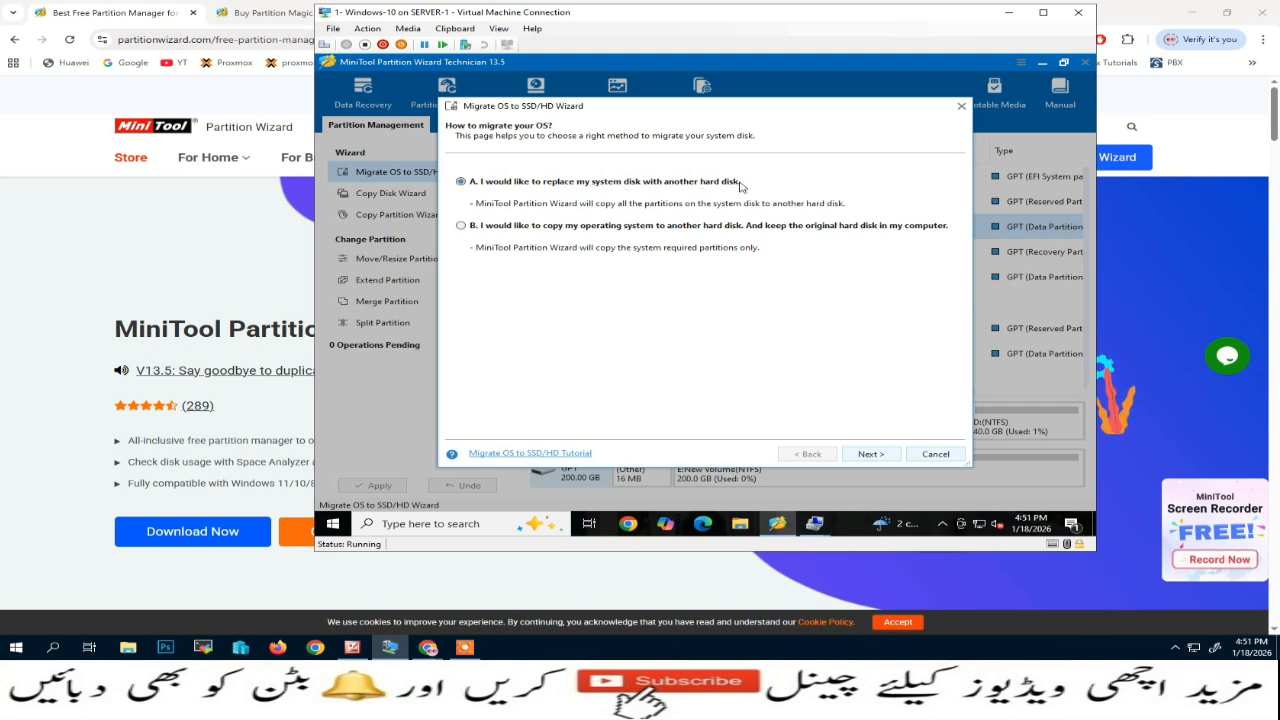
click(466, 231)
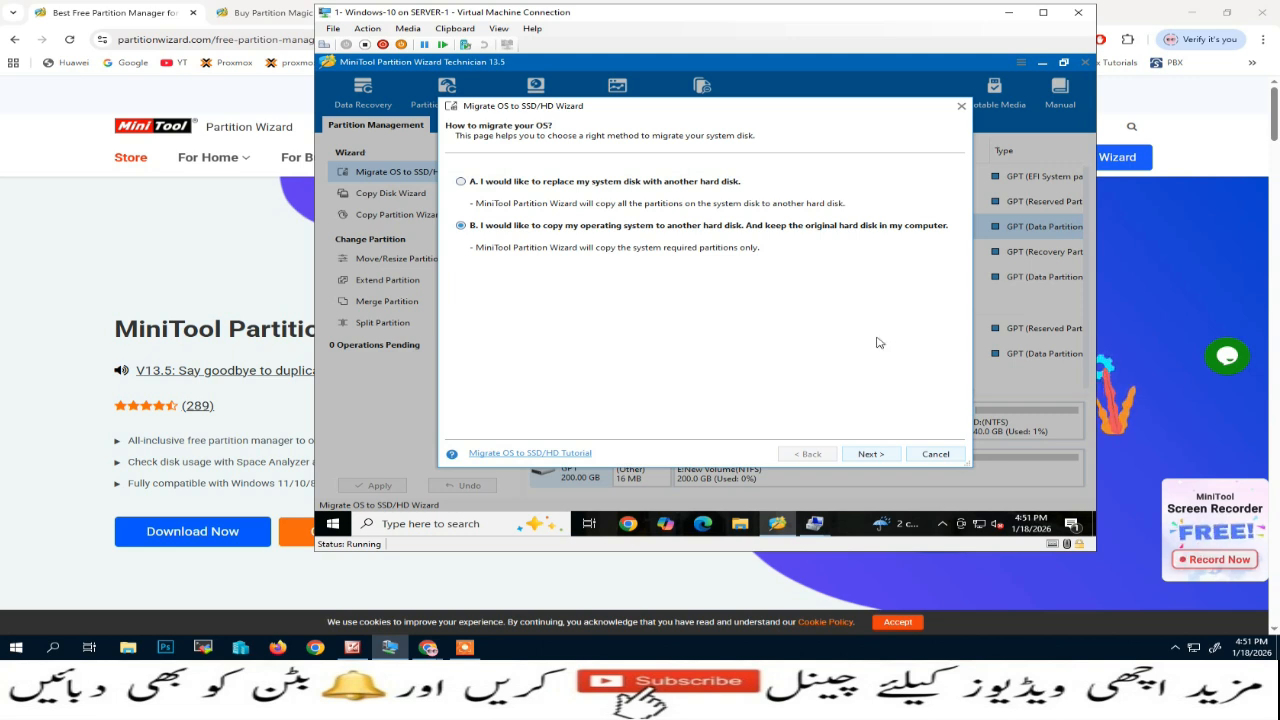
click(868, 456)
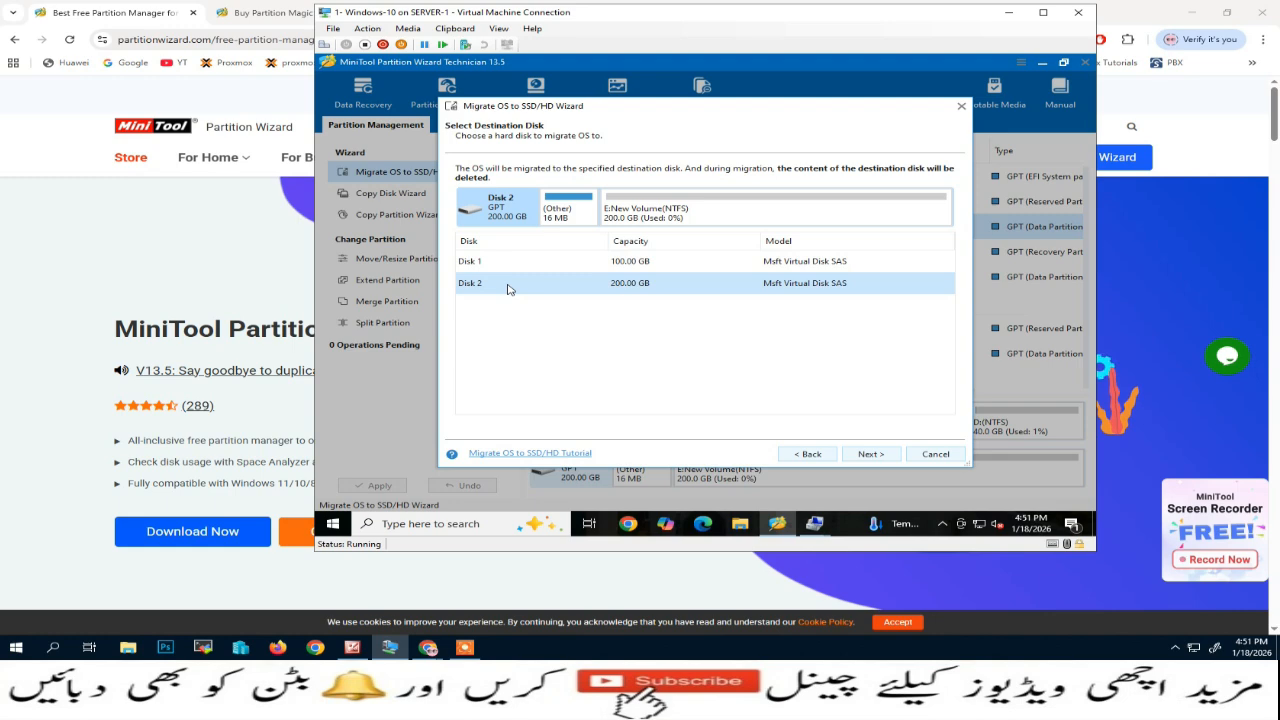
click(940, 454)
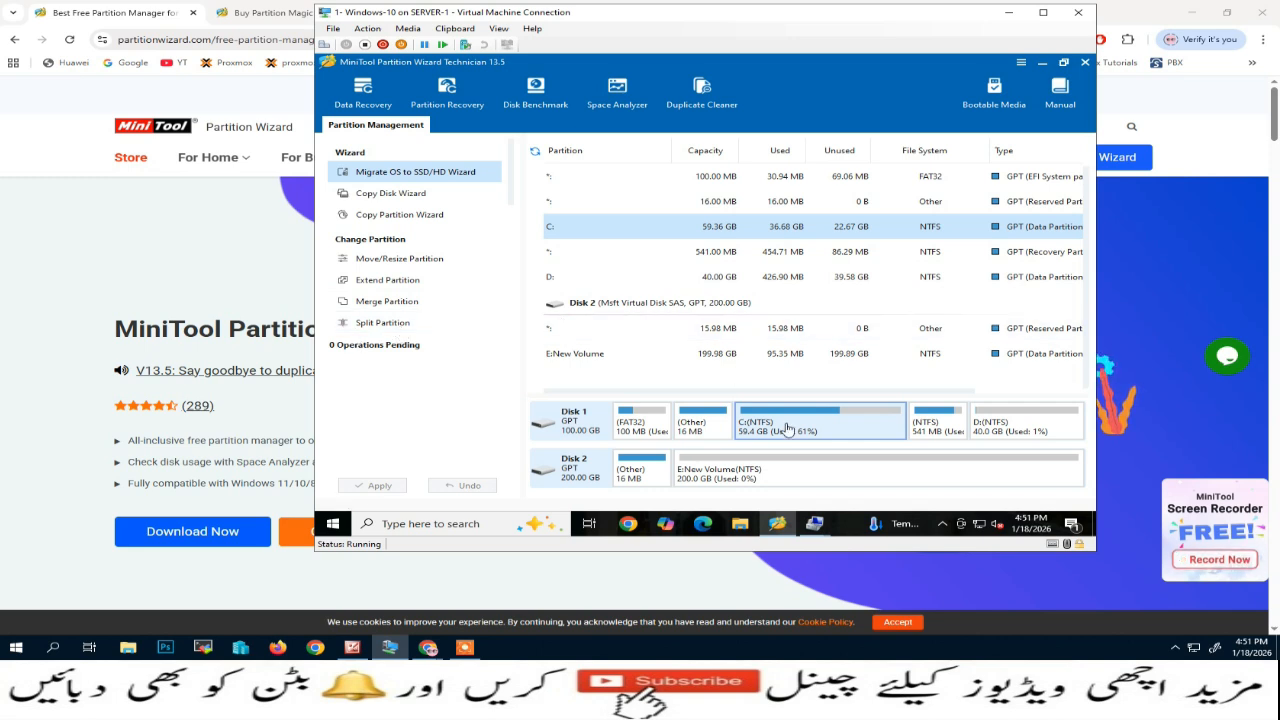
Set up Extend Partition for C: to take about 19.90 GB of free space from D:.
click(381, 288)
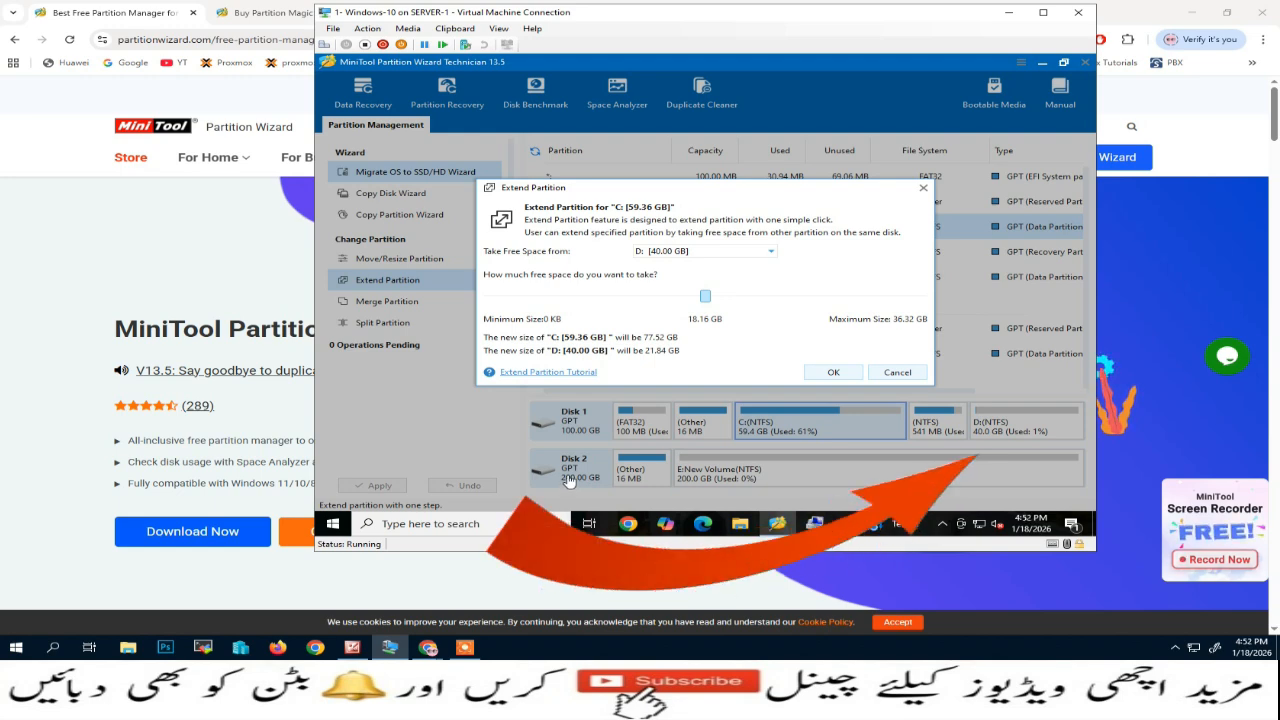
click(770, 252)
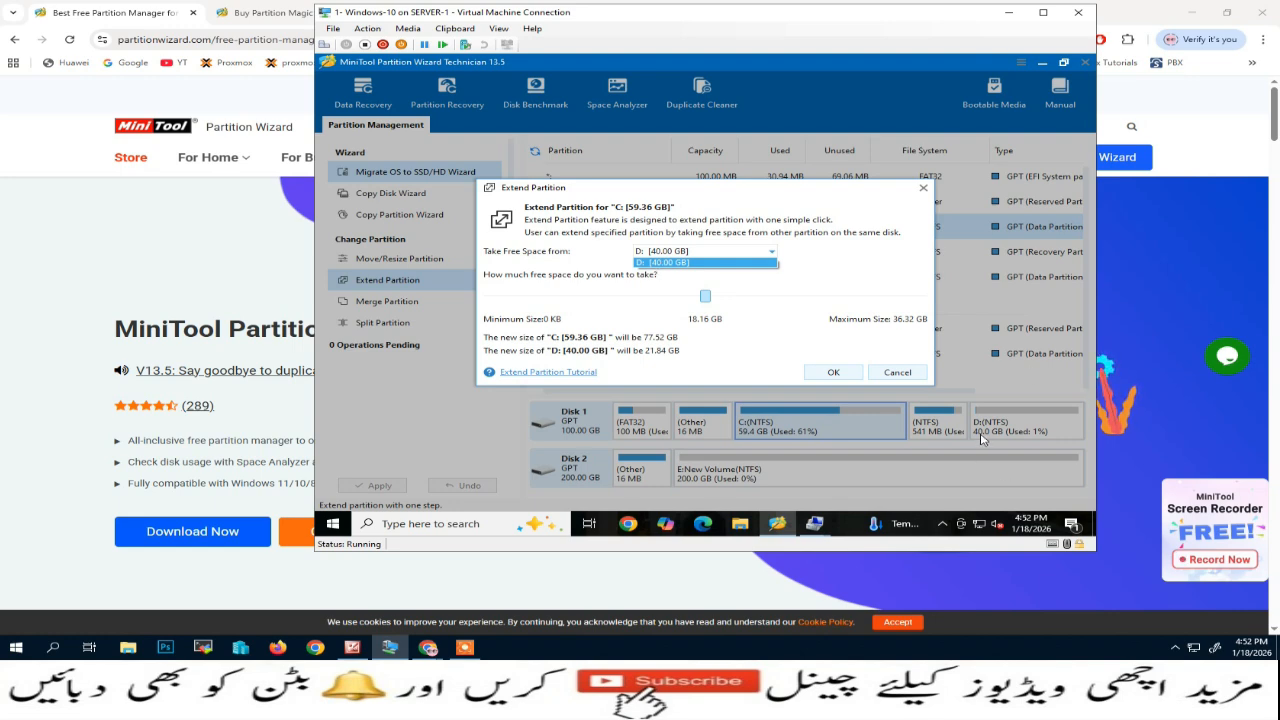
mouse_move(706, 298)
mouse_down()
mouse_move(542, 298)
mouse_move(926, 301)
mouse_move(709, 297)
mouse_move(726, 300)
mouse_up()
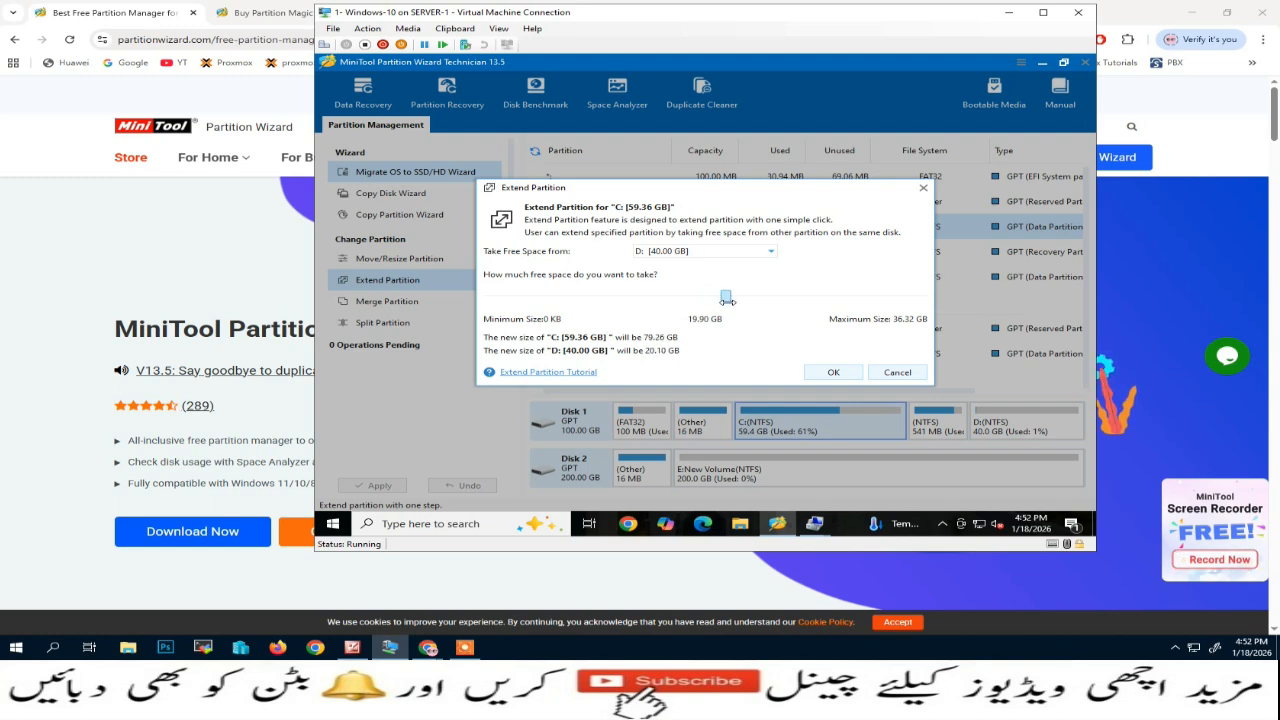